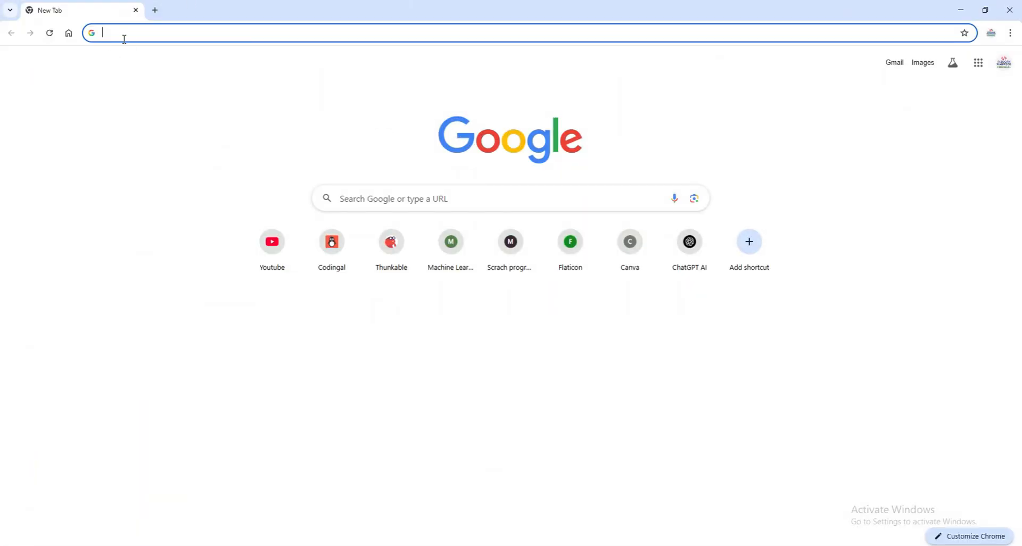
Step: Find and open the Scratch website at scratch.mit.edu
type("X")
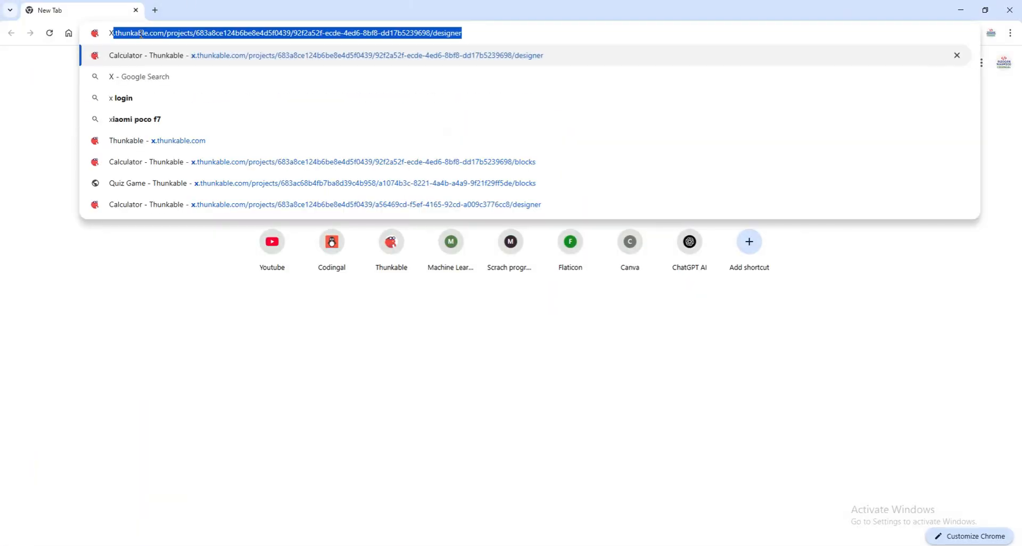
key("BackSpace")
type("Sc")
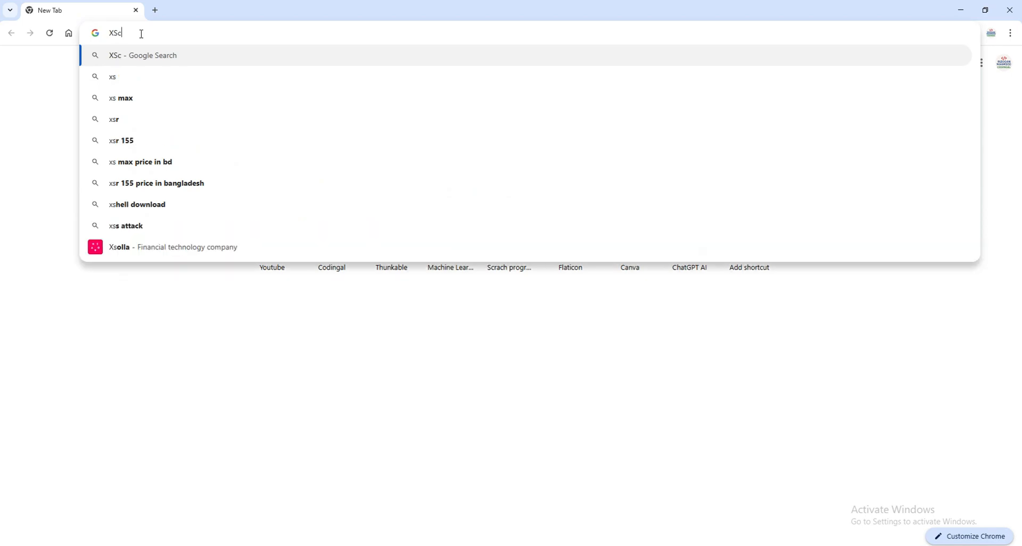
type("rach")
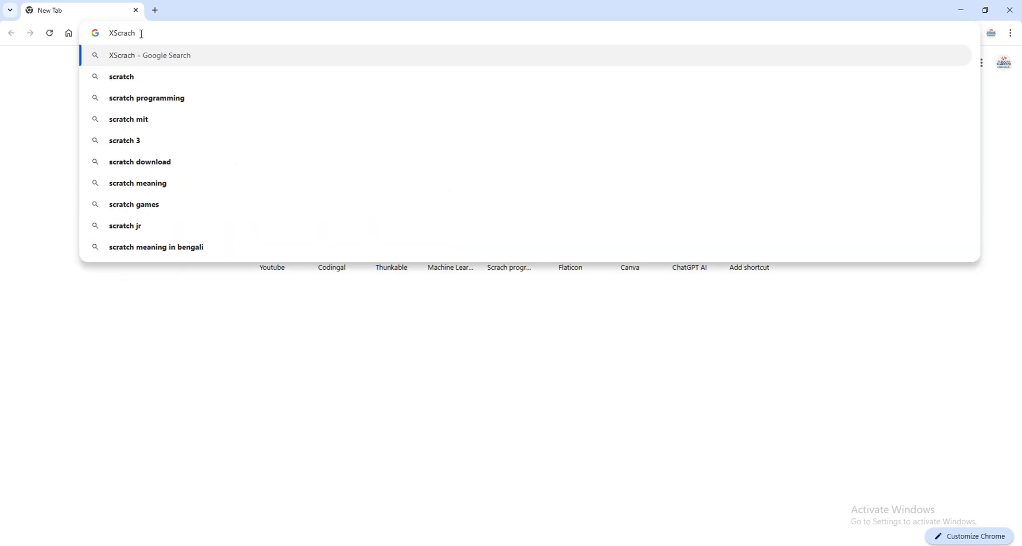
key("BackSpace")
type("s")
key("BackSpace")
left_click(146, 106)
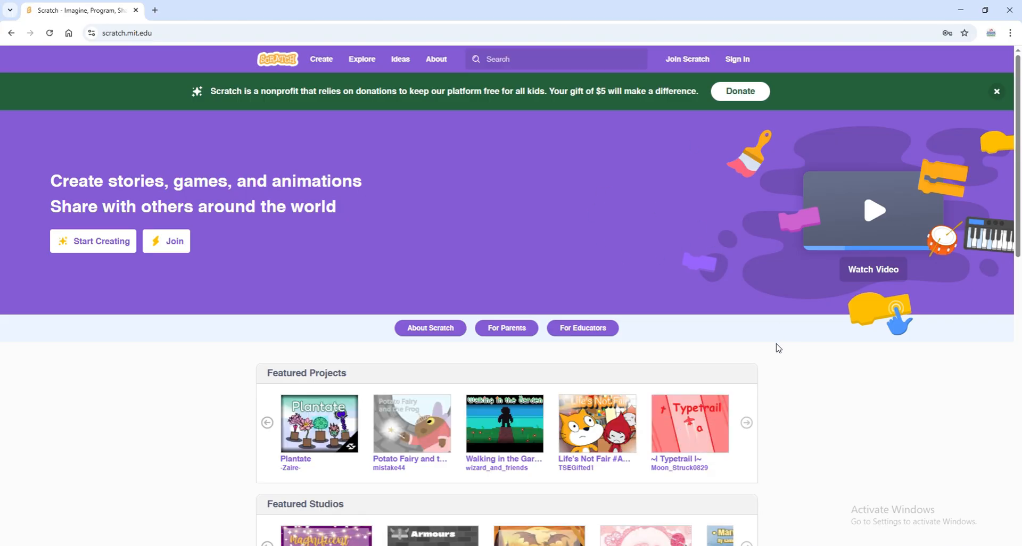
Step: Dismiss the donation banner and sign in to Scratch with the saved account credentials
left_click(992, 93)
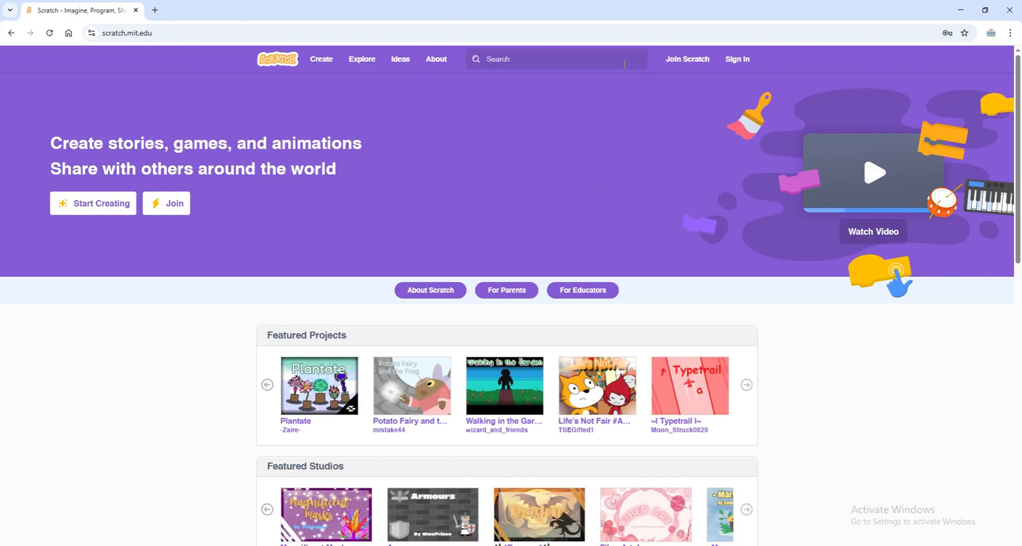
left_click(735, 59)
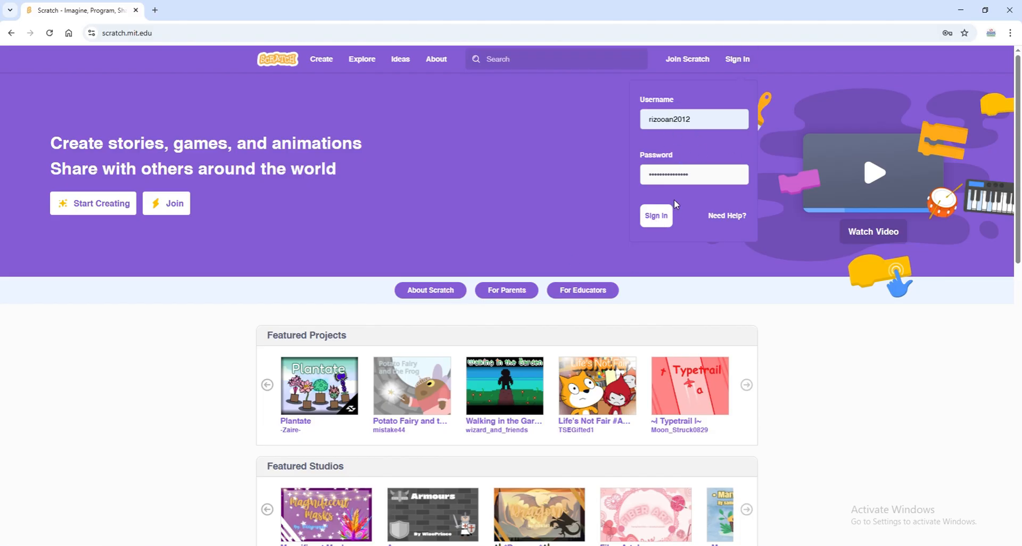
left_click(660, 224)
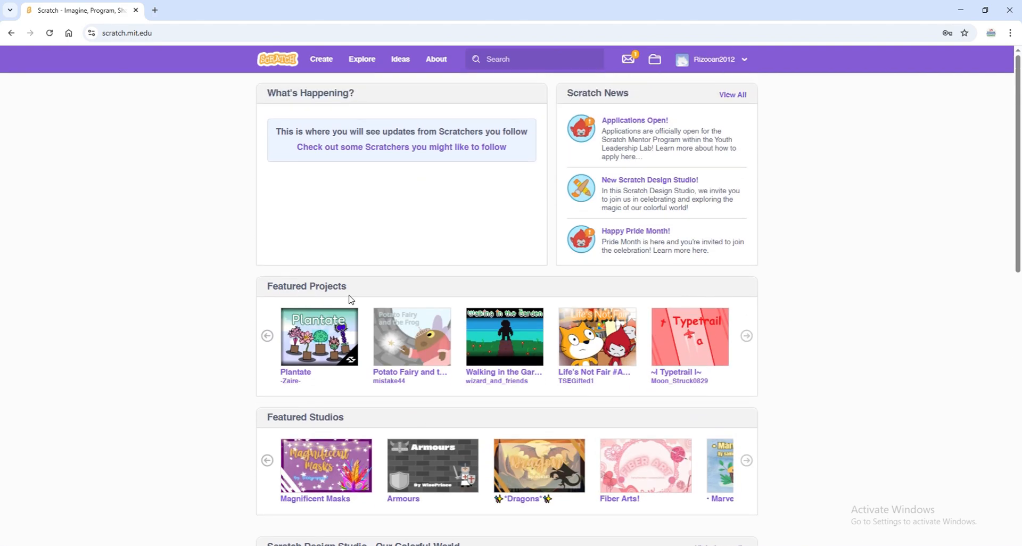
Step: Create a new Scratch project and title it "Programing"
left_click(321, 59)
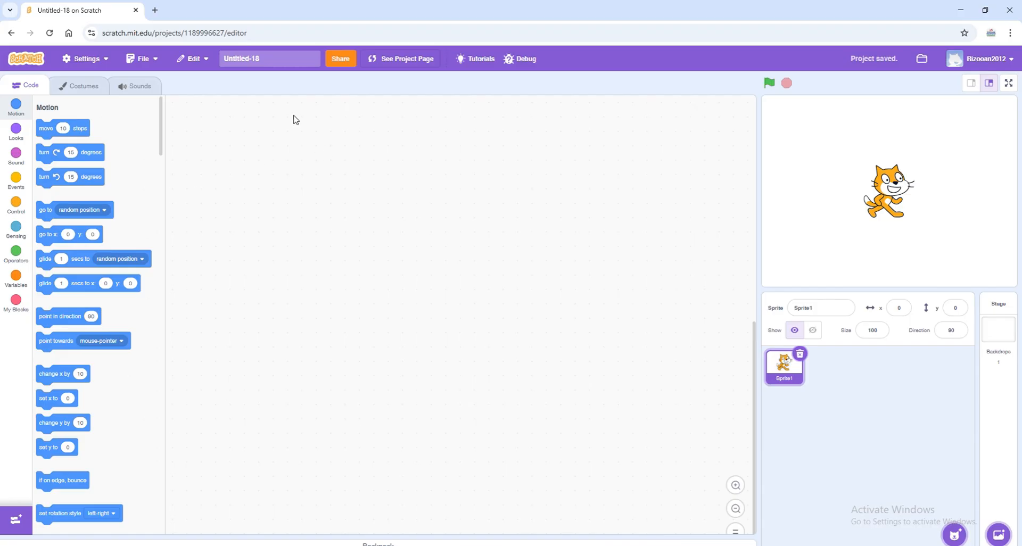
left_click(269, 59)
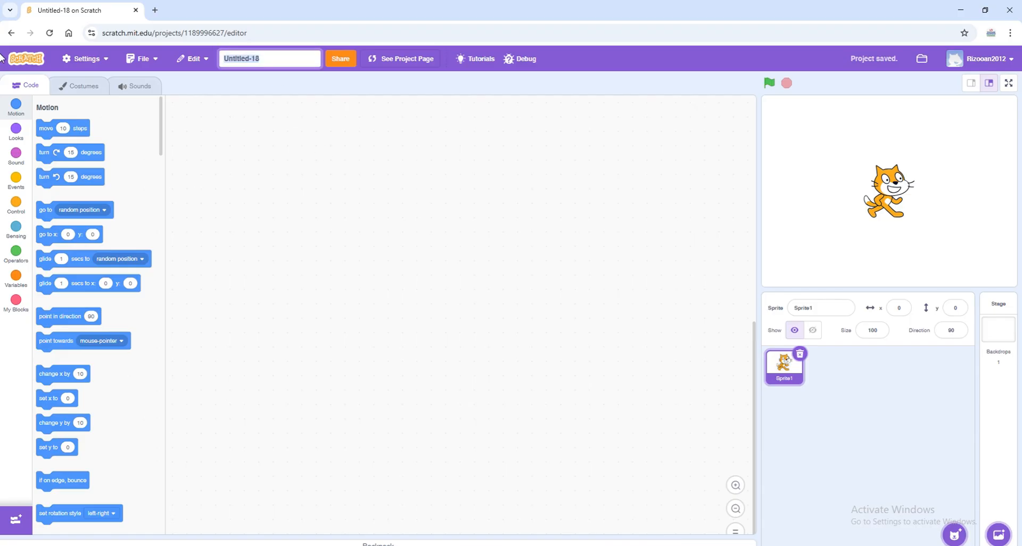
type("<Programing")
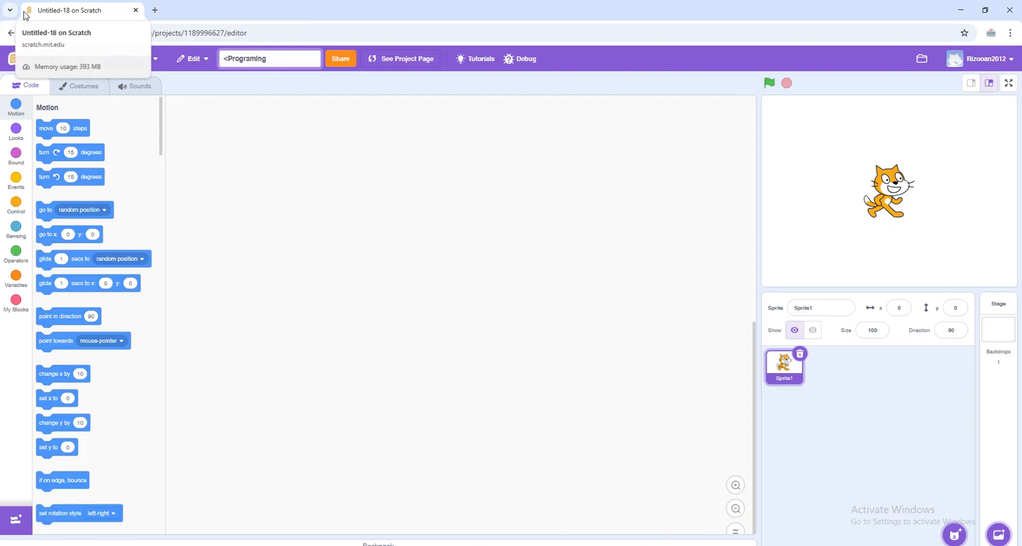
key("Delete")
left_click(238, 189)
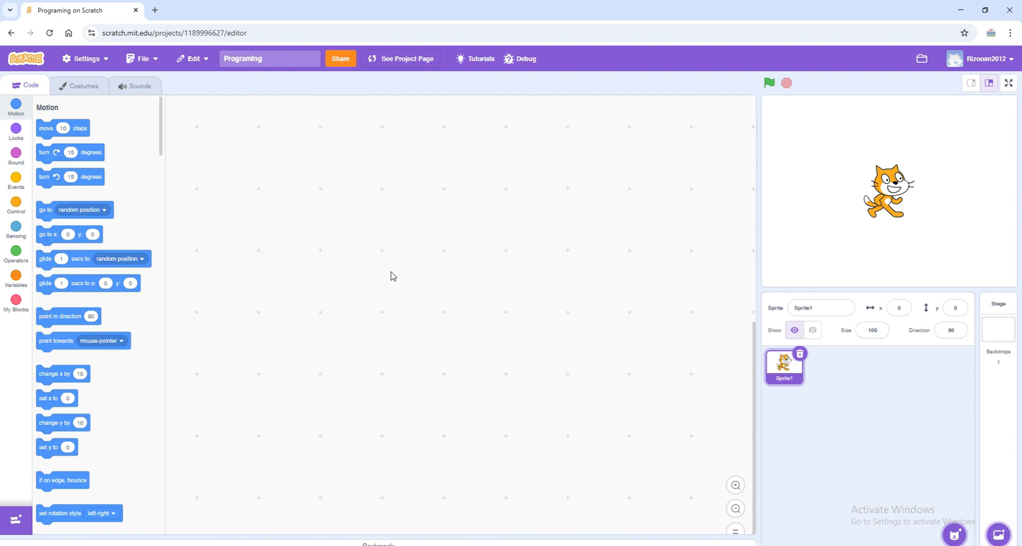
Step: Start the cat sprite's script with a "when green flag clicked" block near the upper corner of the workspace and run it
scroll(393, 276, "down", 2)
left_click(16, 180)
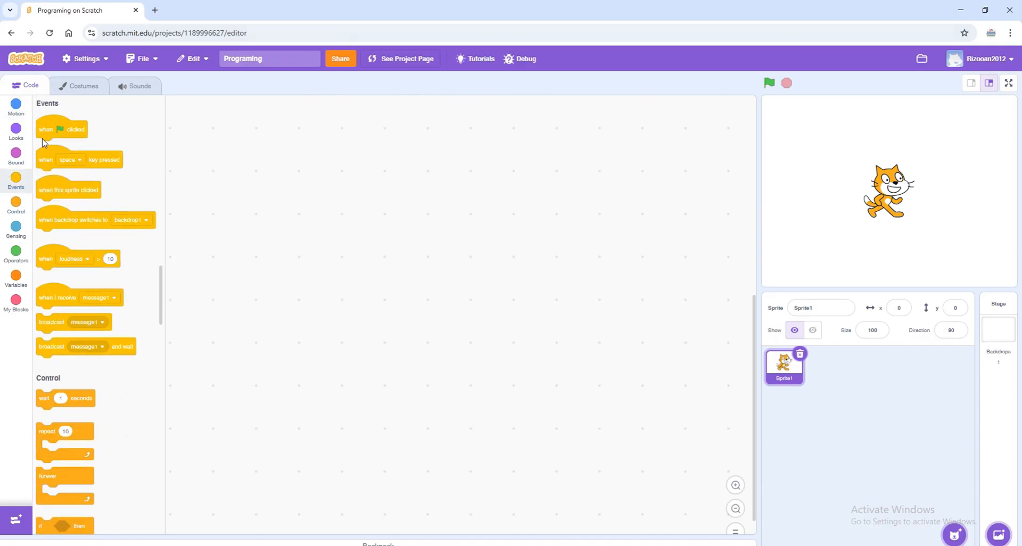
left_click_drag(43, 130, 212, 135)
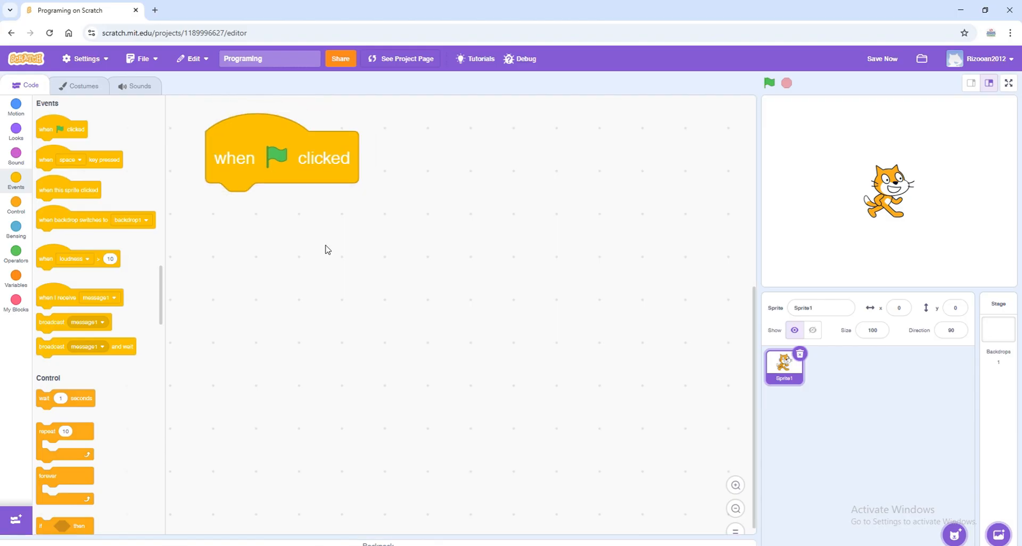
scroll(326, 247, "down", 2)
left_click_drag(283, 187, 257, 148)
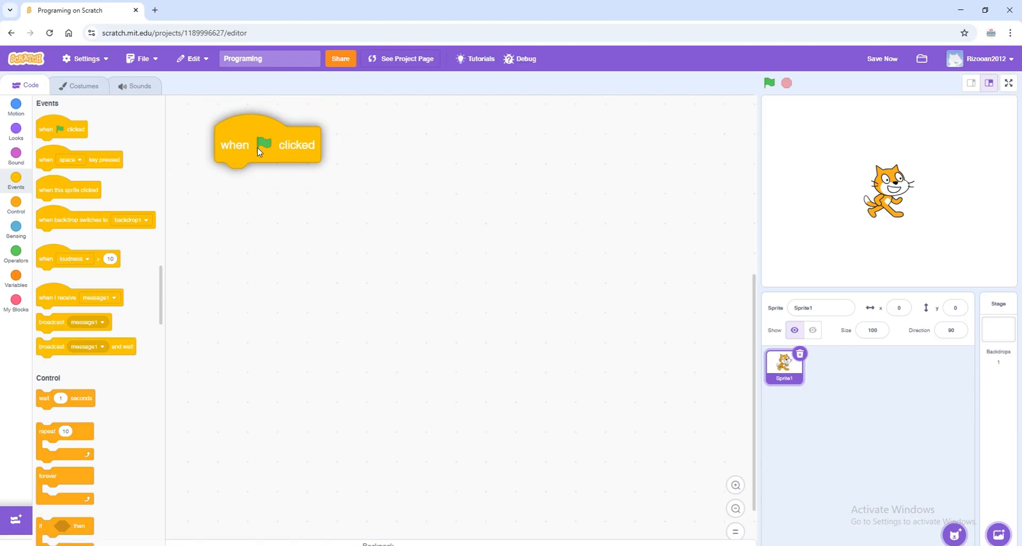
left_click(768, 83)
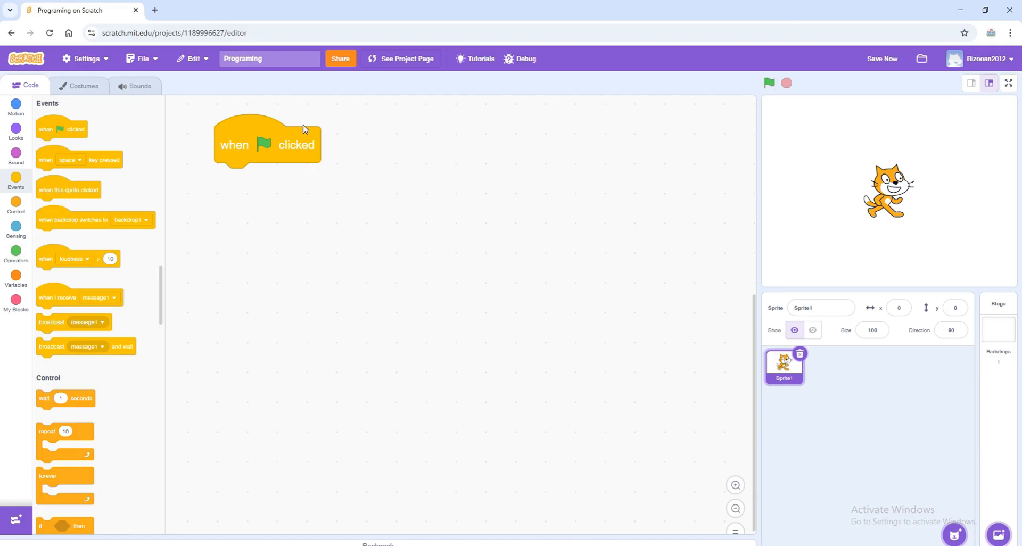
Step: Attach a "move 10 steps" block under the green flag event and run the project
left_click(16, 106)
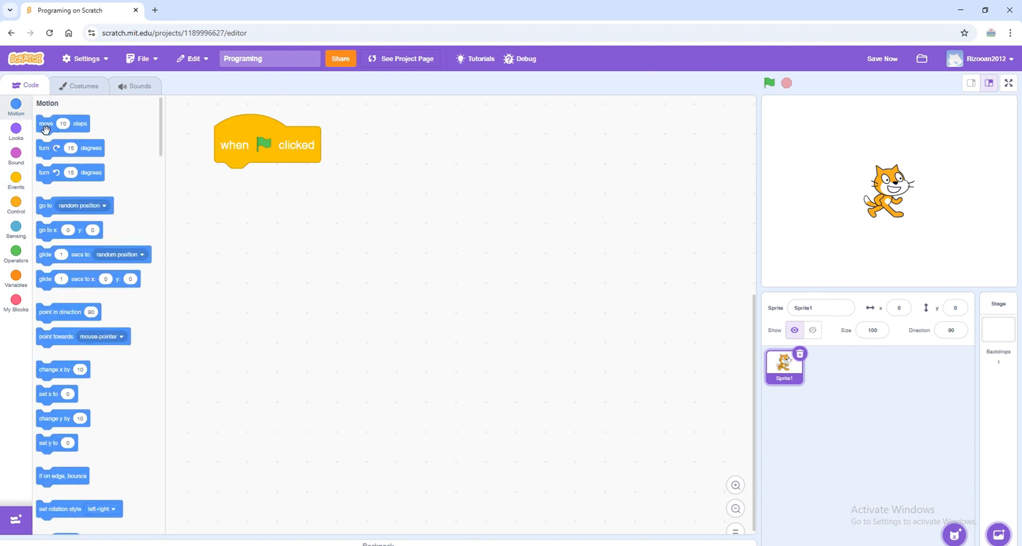
left_click_drag(45, 128, 226, 201)
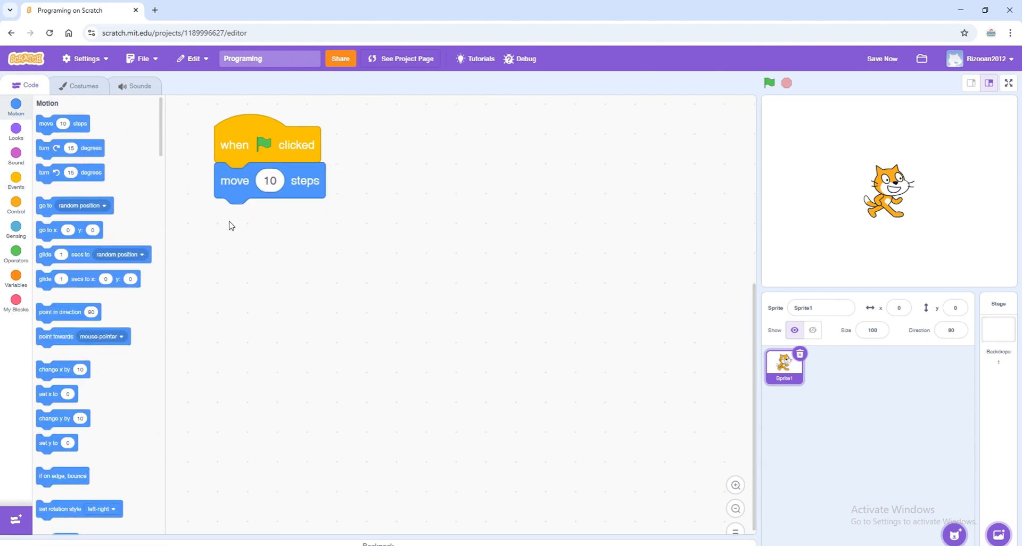
left_click(769, 83)
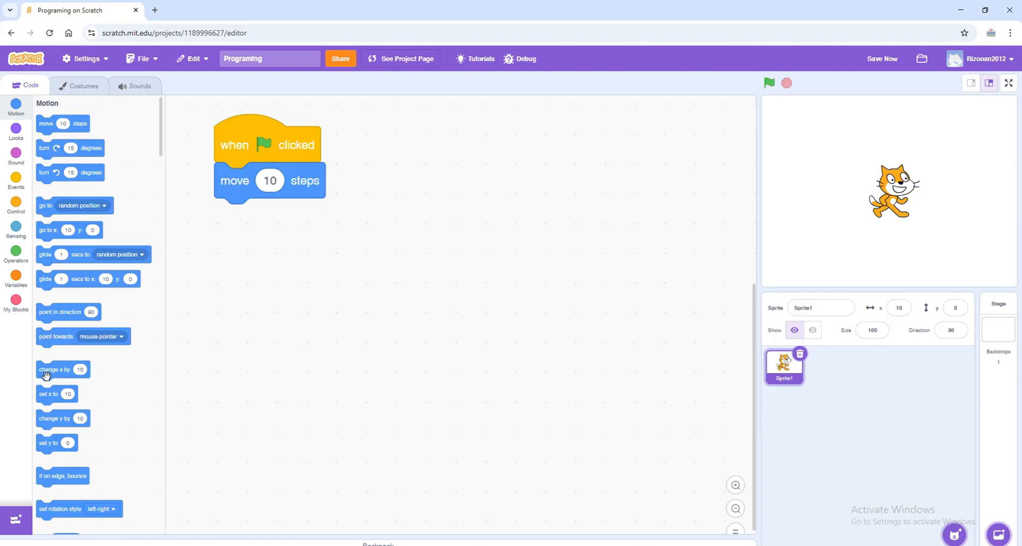
Step: Add a "say Hello! for 2 seconds" block below the move block and test the script
scroll(48, 417, "down", 8)
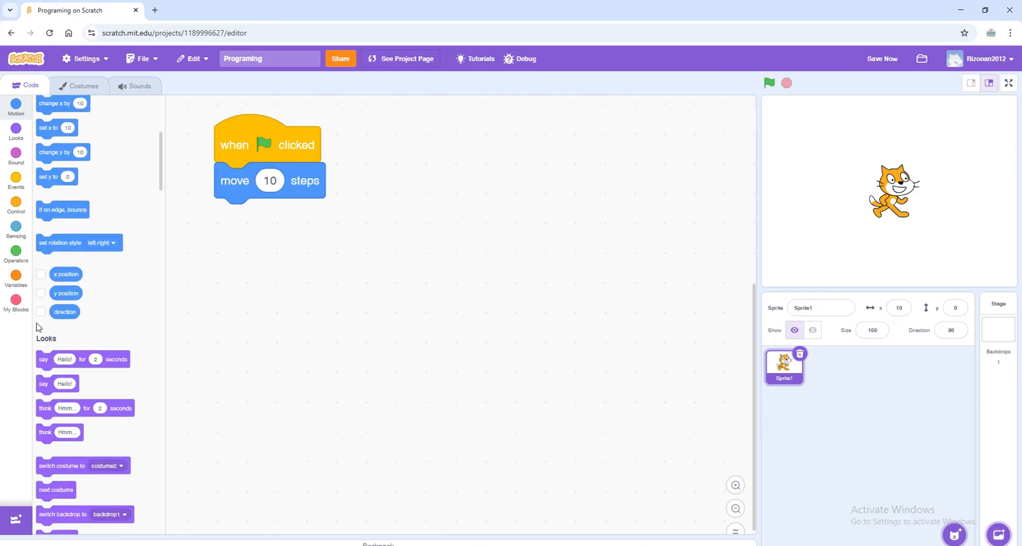
left_click_drag(41, 197, 269, 240)
left_click(279, 216)
left_click(378, 228)
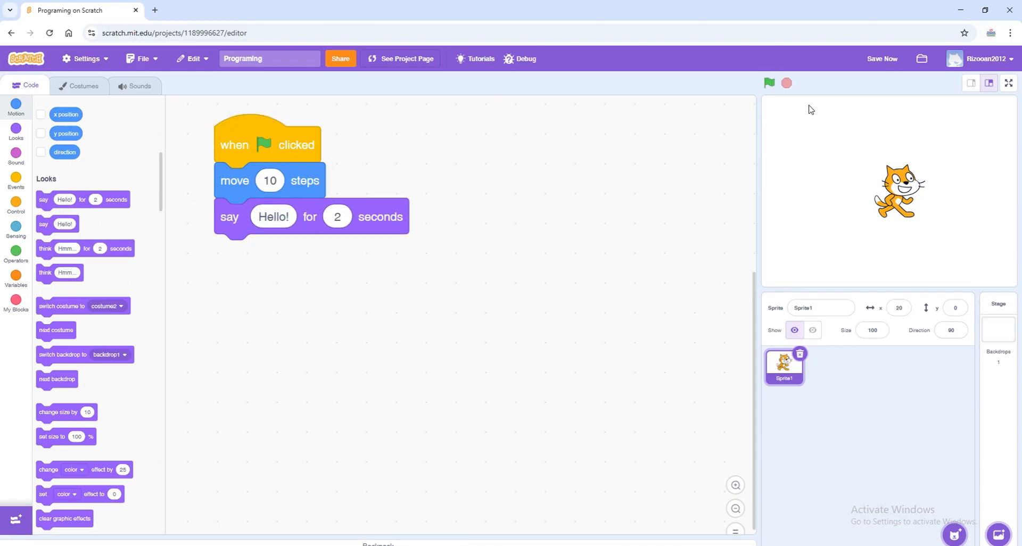
left_click(767, 86)
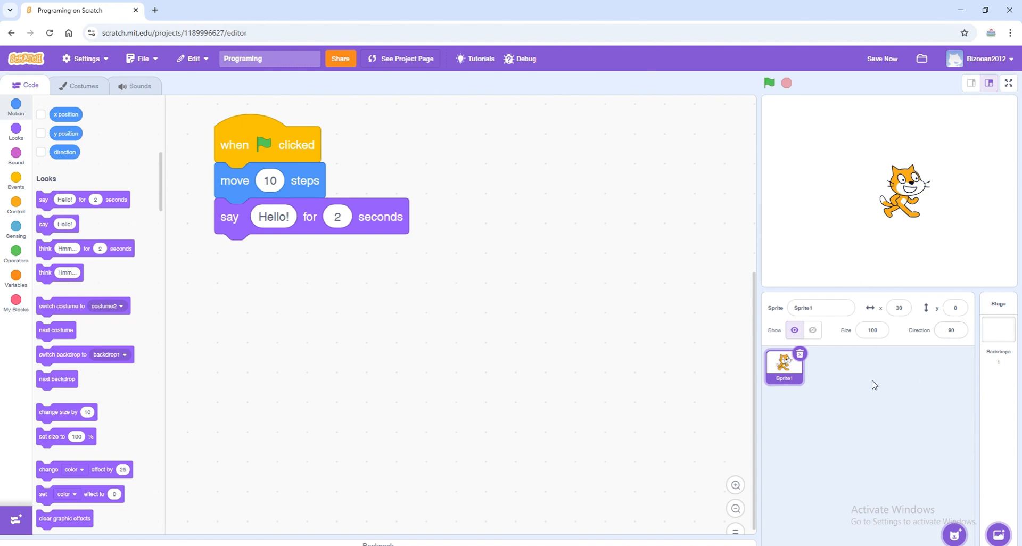
Step: Paint a new sprite and scribble several crossing purple strokes on its costume with the Brush at size 10
mouse_move(955, 533)
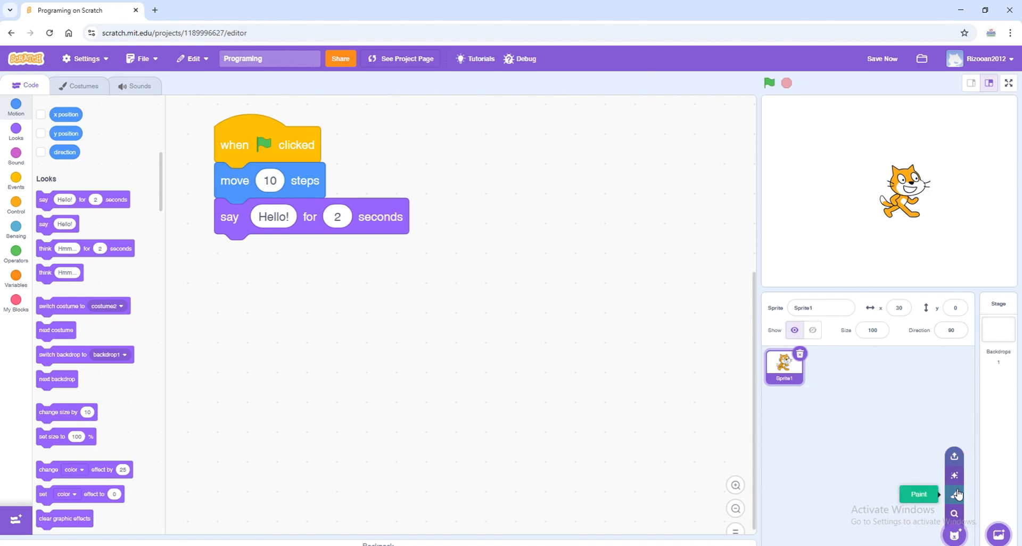
left_click(955, 494)
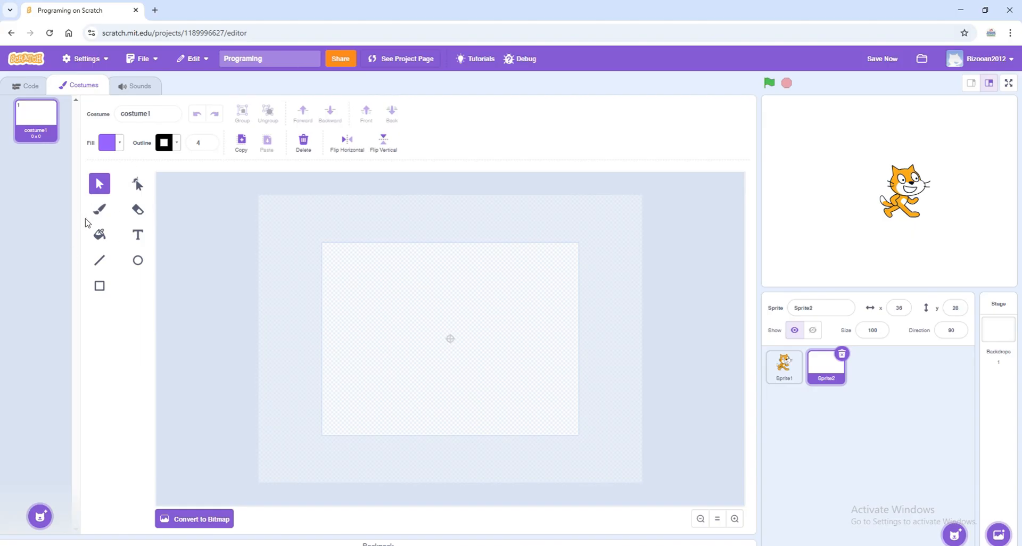
left_click(99, 209)
left_click_drag(402, 350, 473, 331)
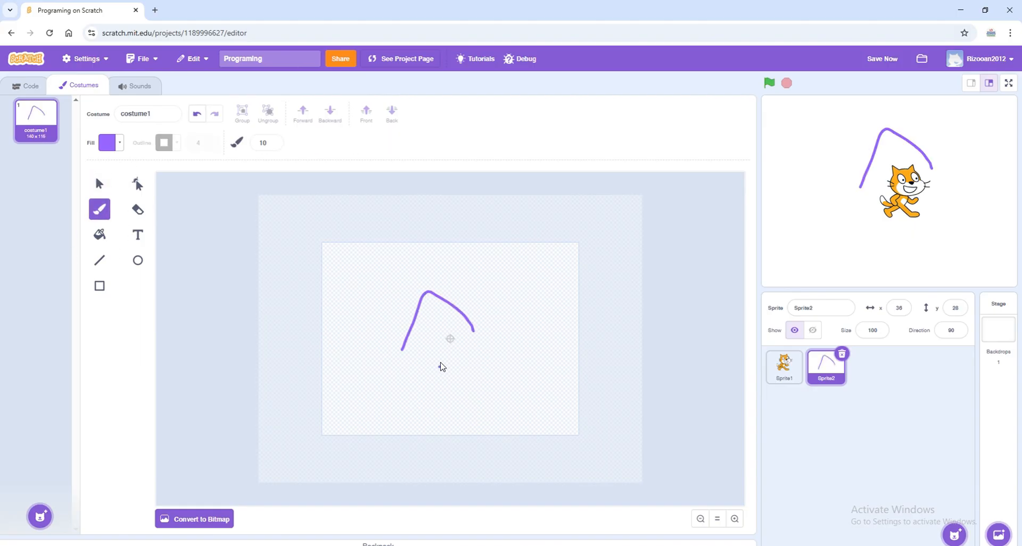
left_click_drag(384, 367, 523, 321)
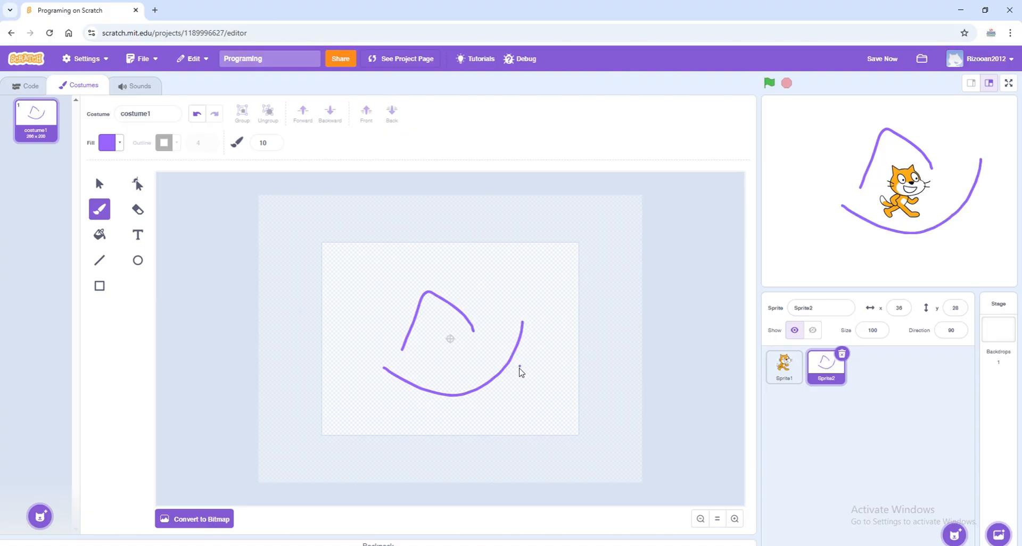
mouse_move(519, 367)
left_mouse_down()
mouse_move(384, 300)
mouse_move(498, 373)
left_mouse_up()
left_click_drag(472, 323, 497, 303)
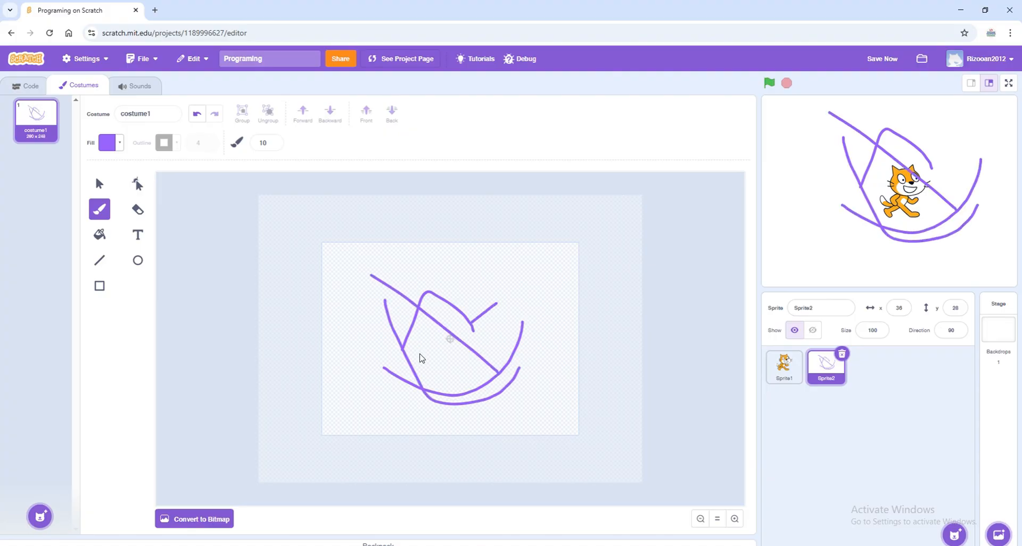
left_click_drag(311, 415, 482, 316)
left_click_drag(352, 346, 500, 450)
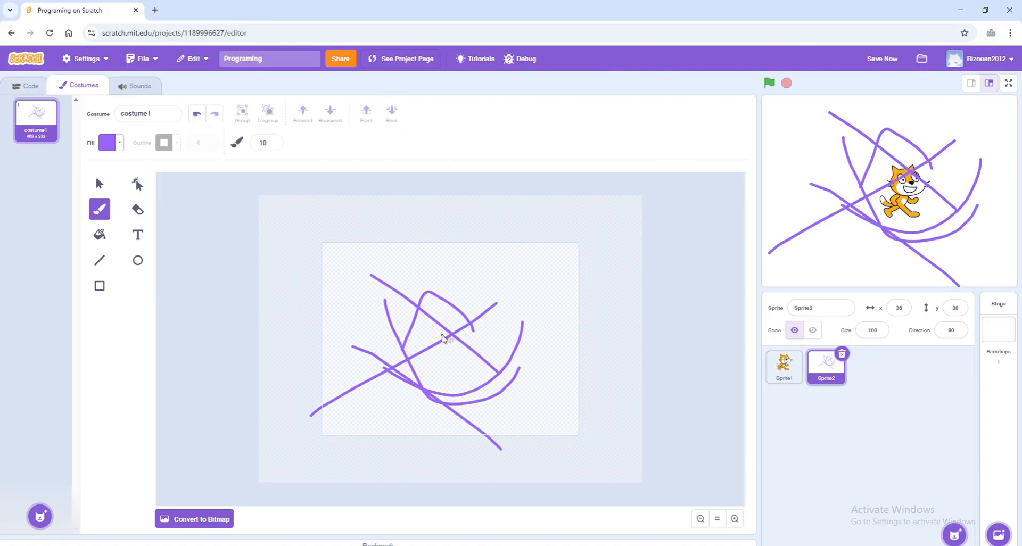
Step: Erase parts of the scribbled strokes with the Eraser at size 40
left_click(137, 210)
mouse_move(534, 339)
left_mouse_down()
mouse_move(522, 355)
mouse_move(373, 319)
mouse_move(493, 317)
mouse_move(532, 346)
left_mouse_up()
left_click_drag(391, 287, 527, 419)
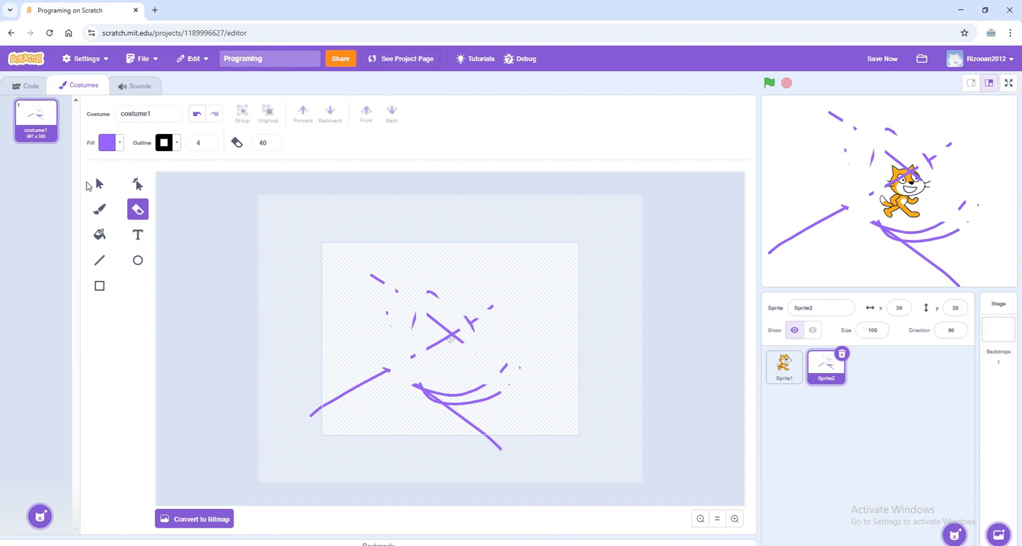
Step: Select and delete all remaining stroke fragments so the new sprite's costume is empty
left_click(99, 183)
left_click_drag(400, 285, 562, 476)
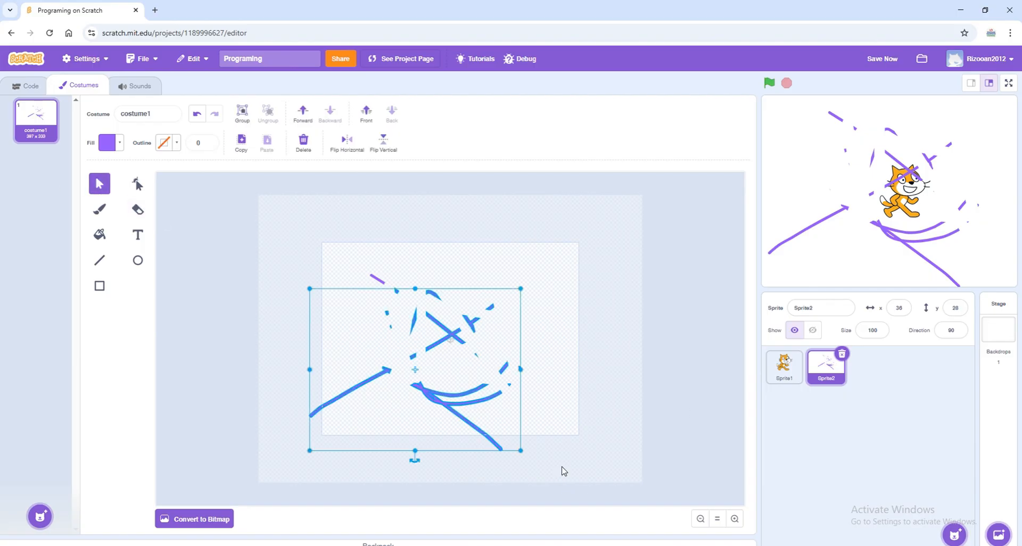
key("Delete")
left_click_drag(394, 374, 3, 322)
key("Delete")
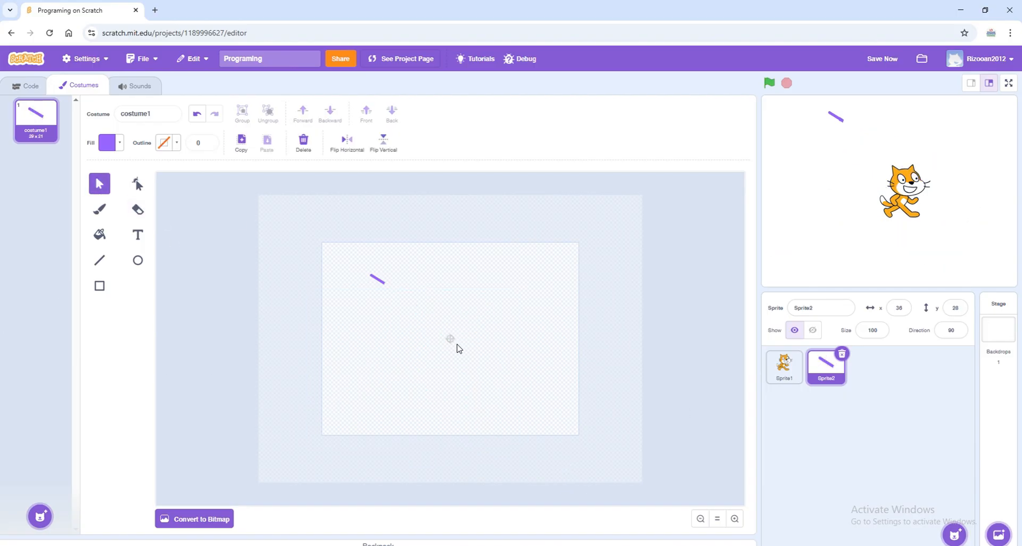
left_click_drag(523, 319, 63, 151)
key("Delete")
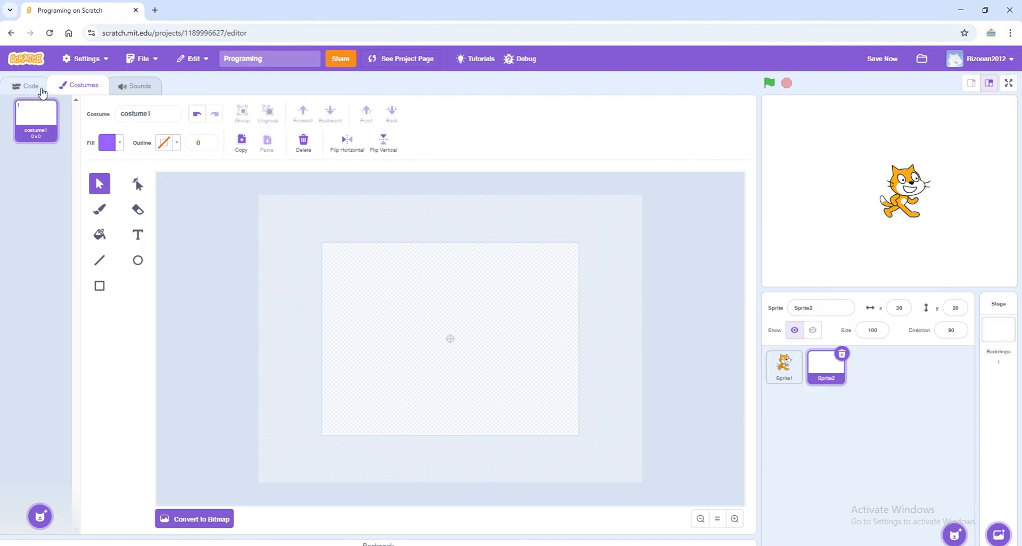
Step: Return to the cat sprite's code and run its script again
left_click(35, 88)
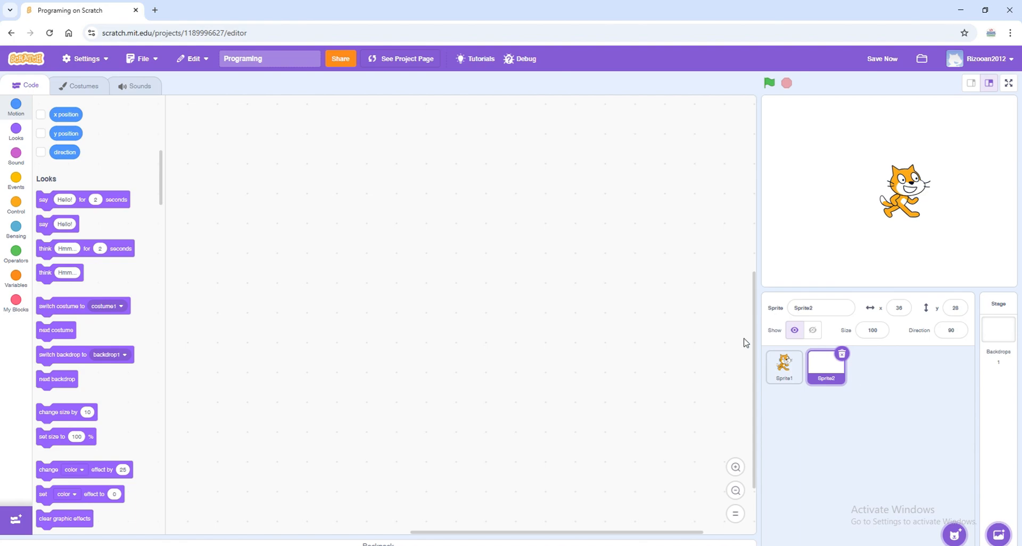
left_click(784, 366)
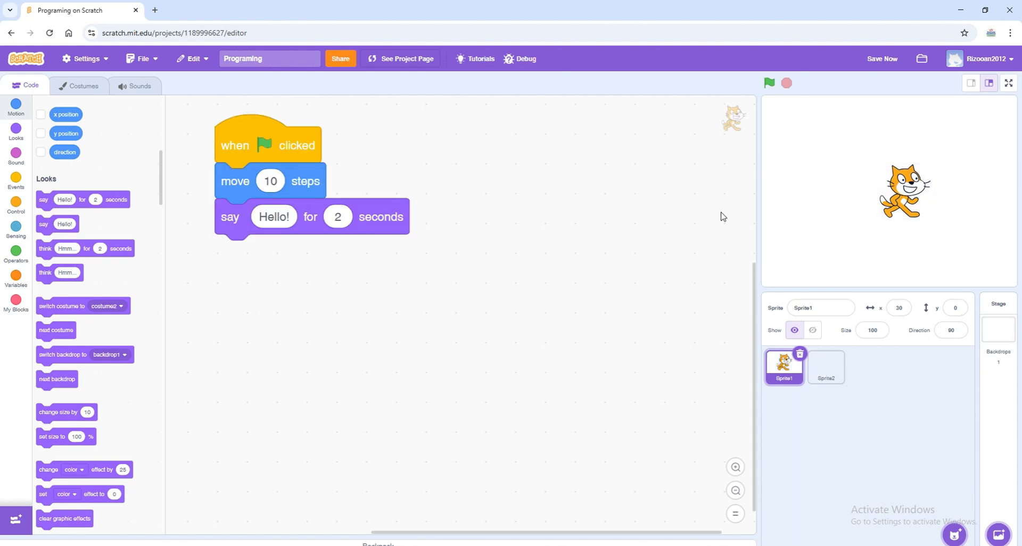
left_click(769, 85)
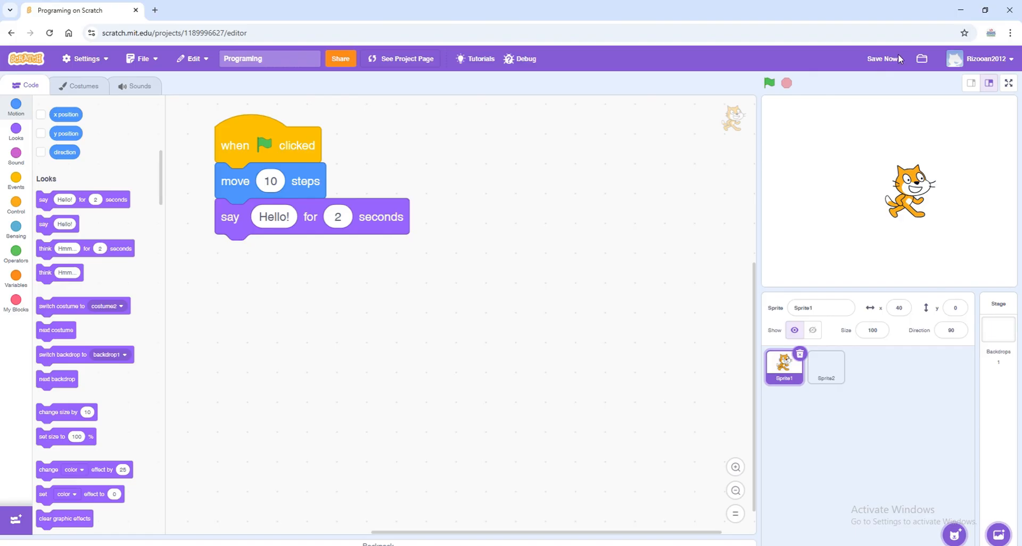
Step: Save the project and open its project page to look it over
left_click(883, 59)
left_click(388, 63)
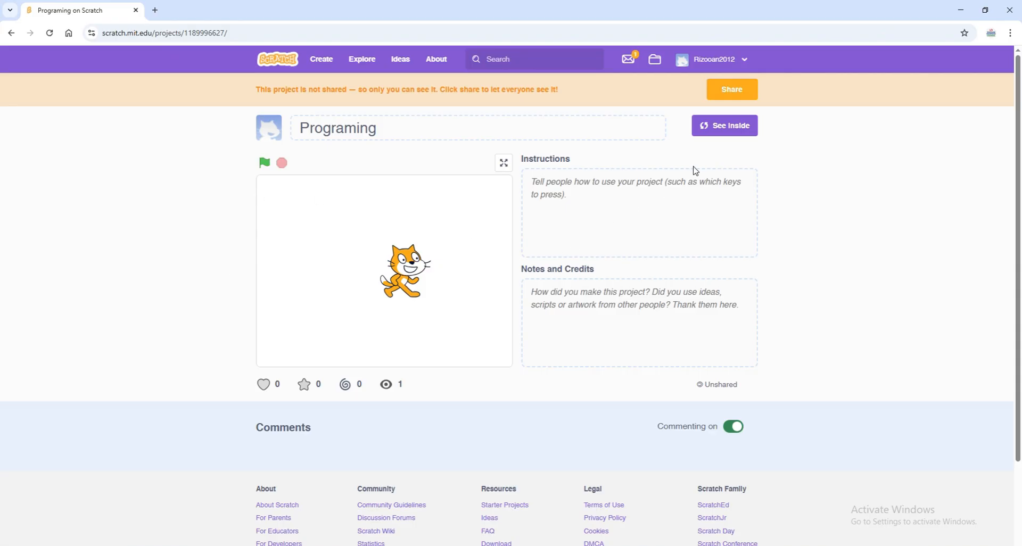
scroll(676, 362, "down", 2)
scroll(579, 326, "up", 2)
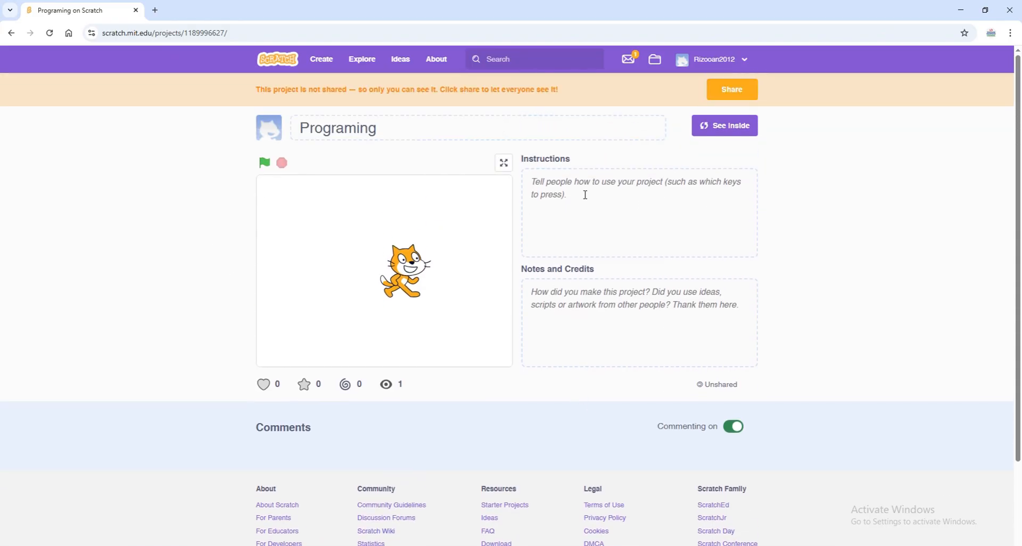